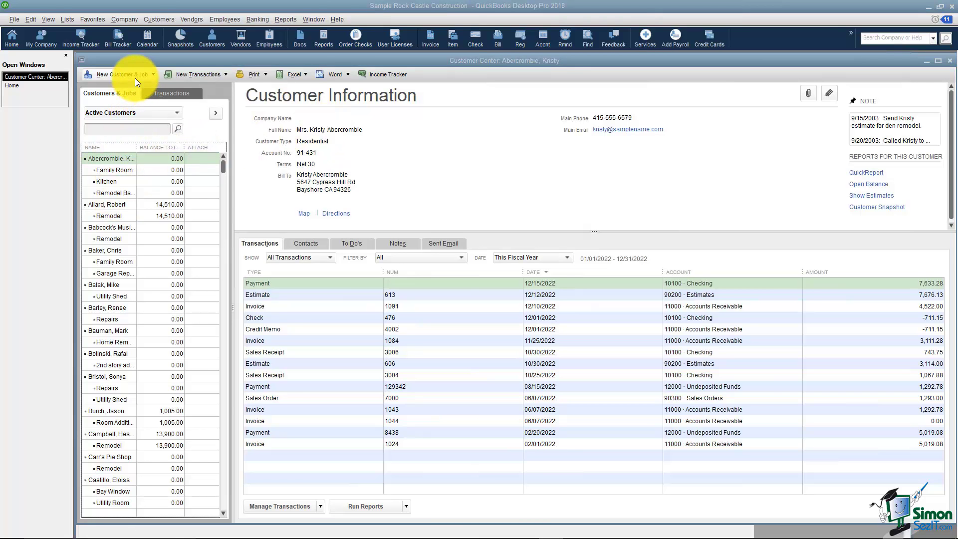
Start a new customer record and enter the customer's name, last name first
left_click(152, 73)
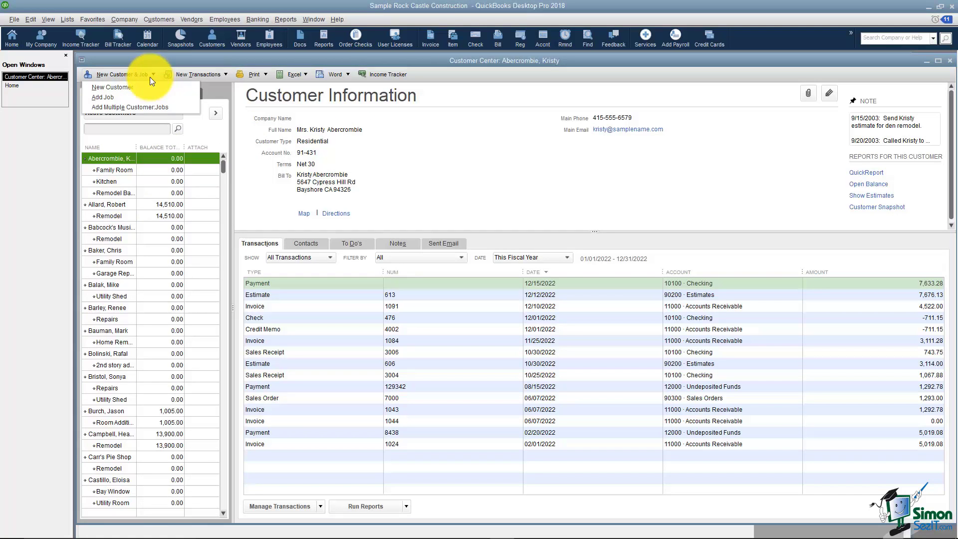
left_click(141, 87)
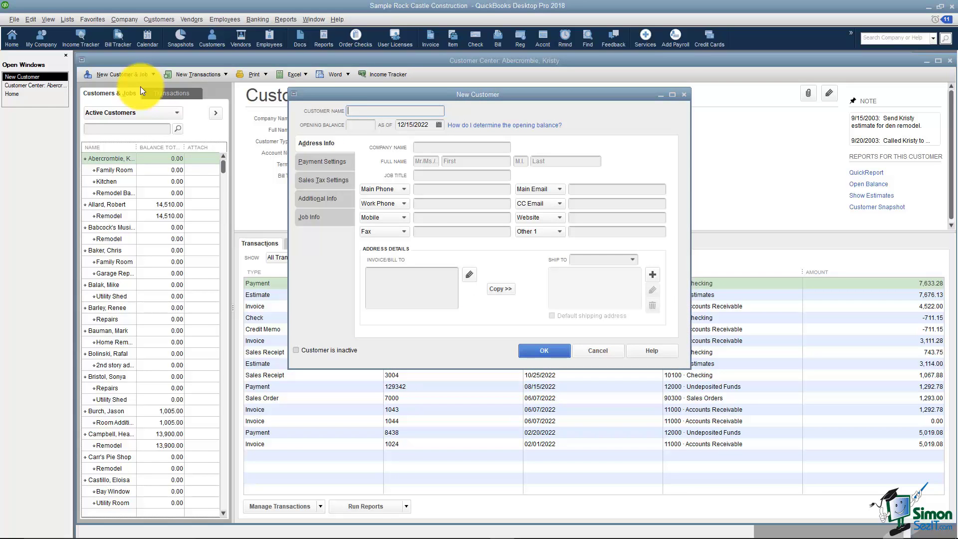
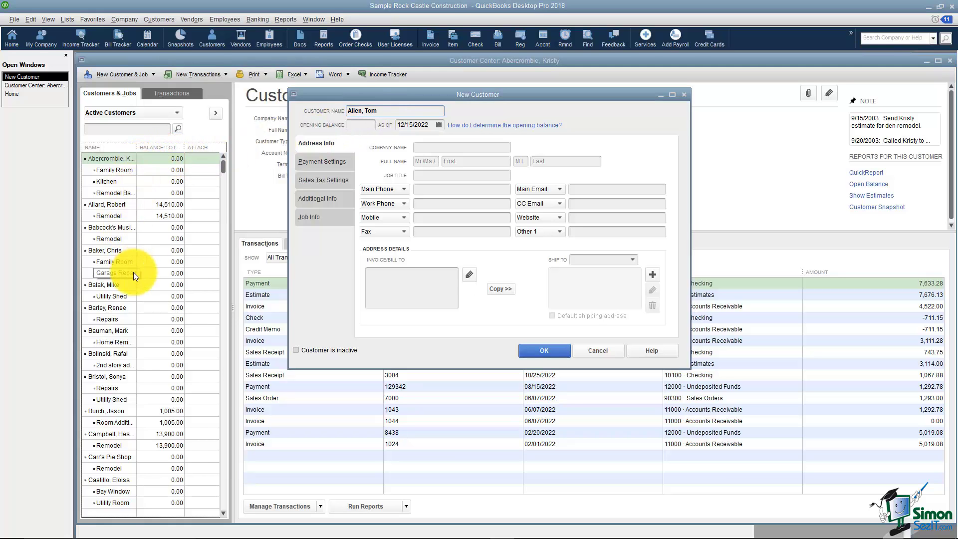
key("Tab")
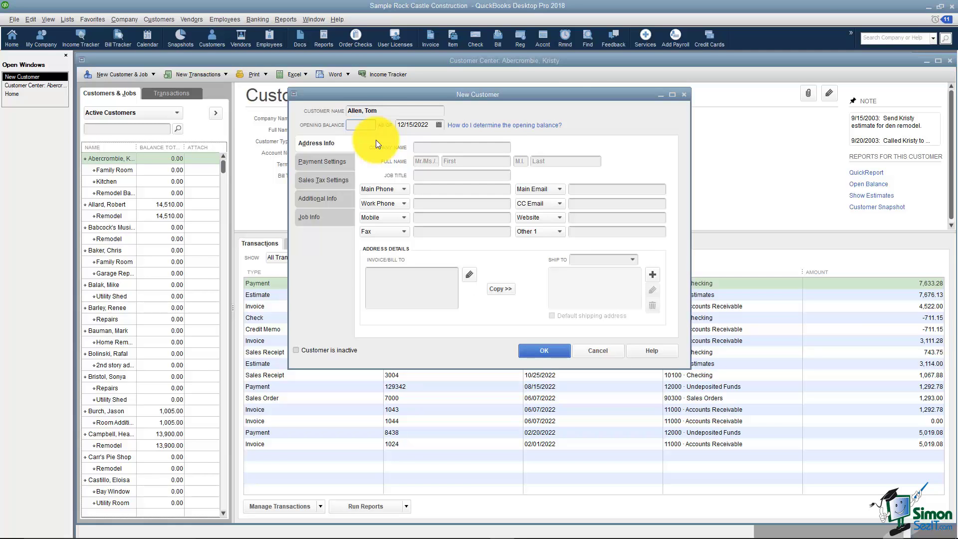
Enter Smith Brothers as the company name and fill in the contact's first name
left_click(317, 146)
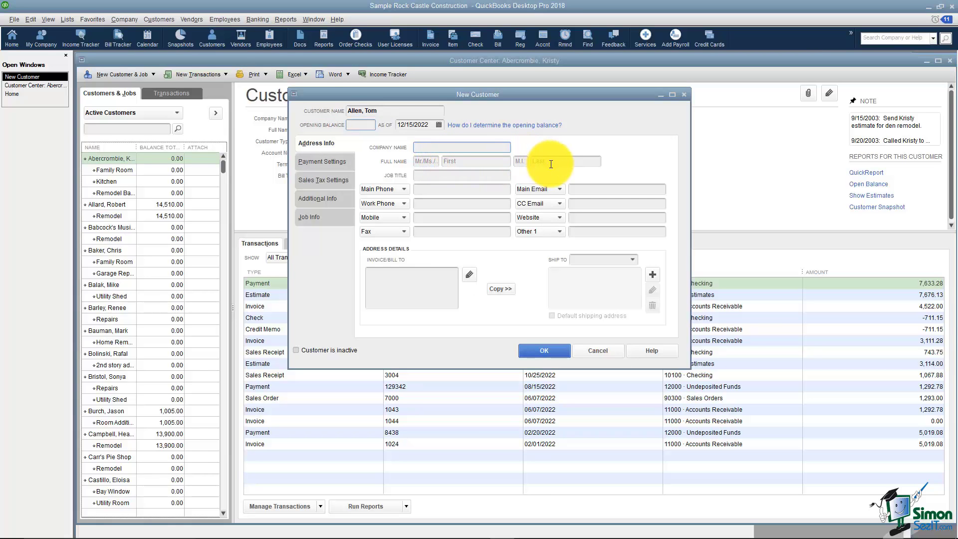
type("Smith Brothers")
key("Tab")
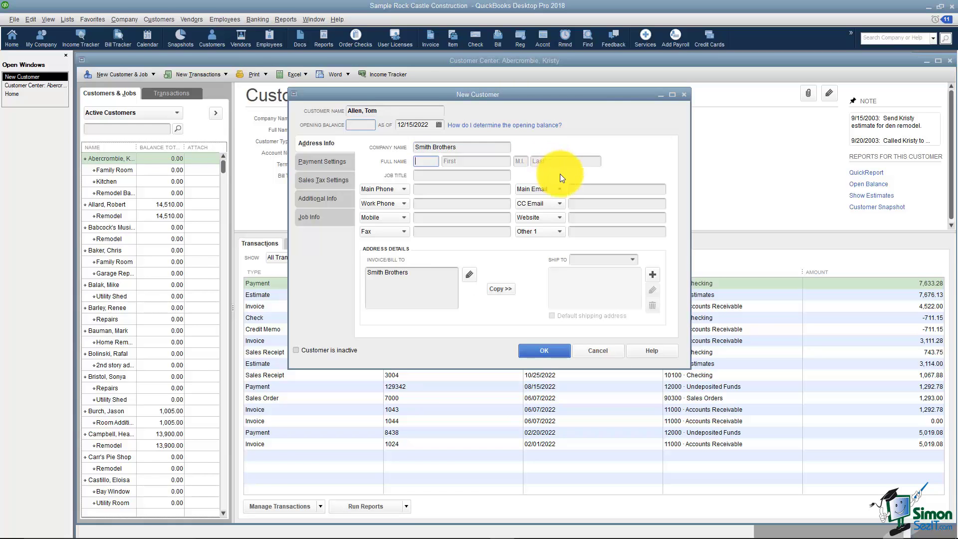
key("Tab")
type("Tom")
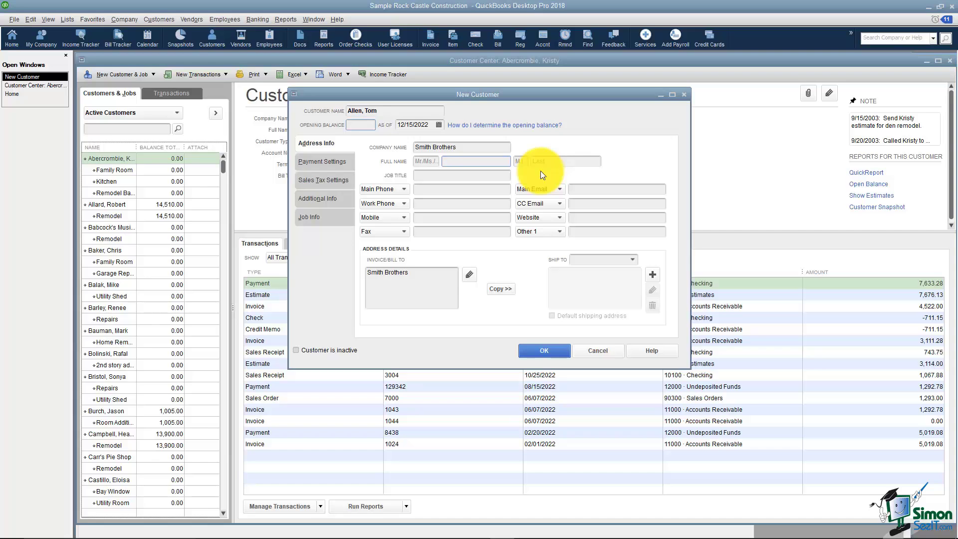
key("Tab")
key("Tab")
key("Tab")
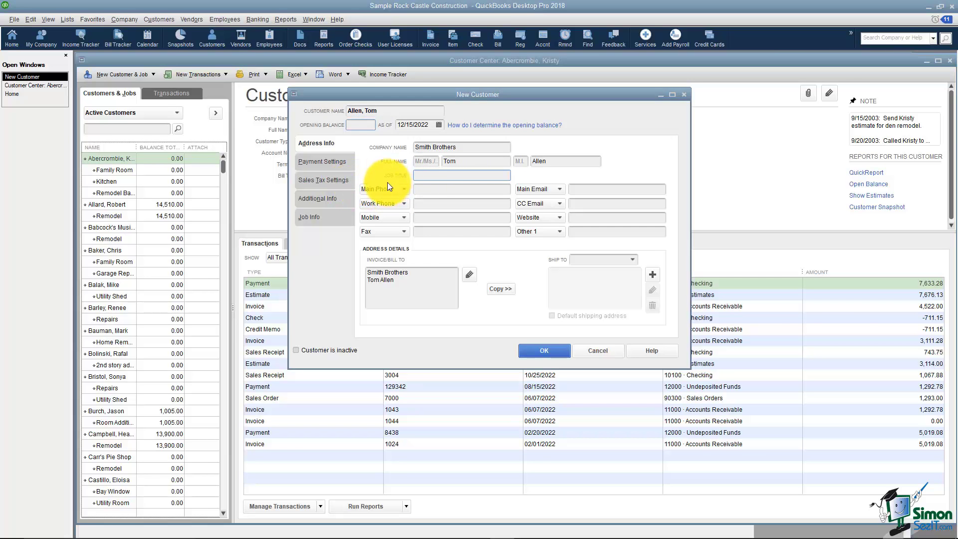
Add an 'Attn:' prefix and paste the street and city lines into the bill-to address
left_click(406, 191)
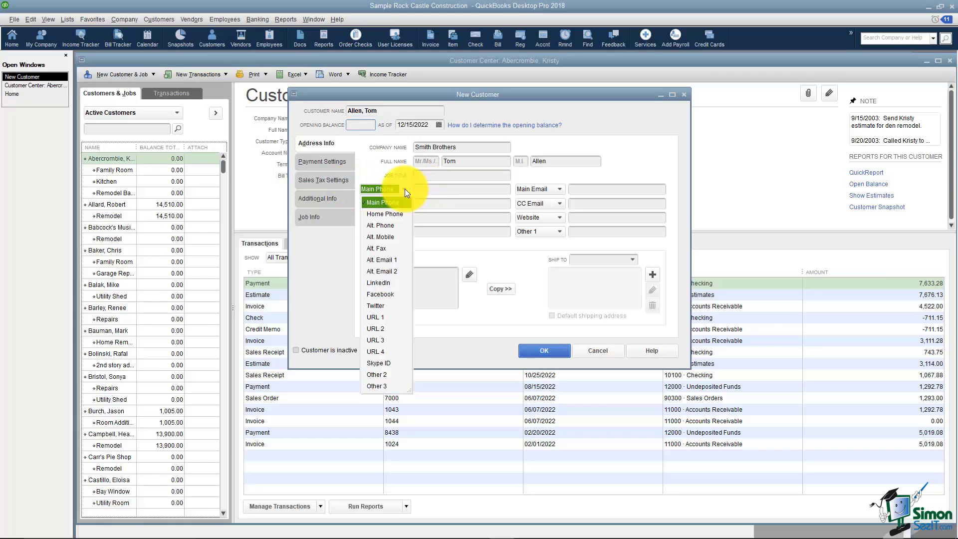
left_click(405, 189)
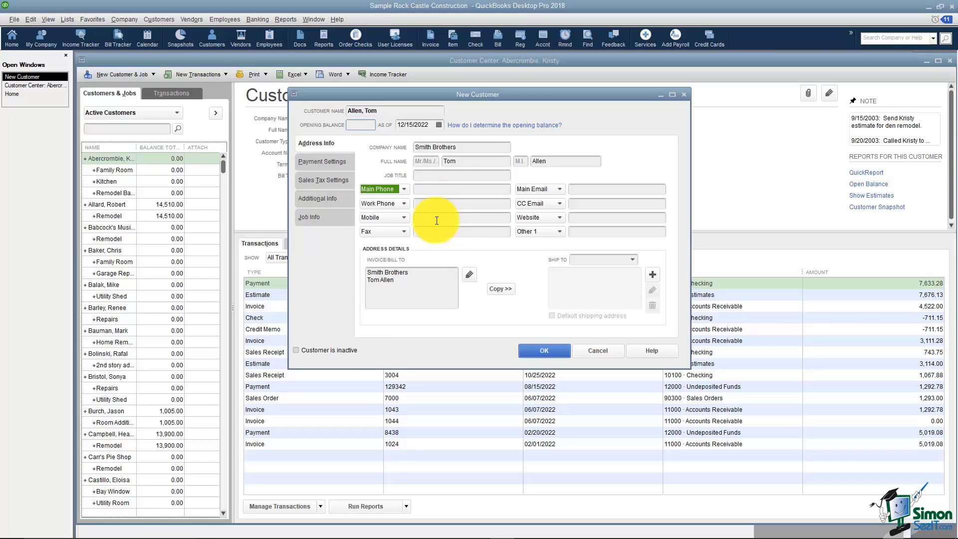
left_click_drag(368, 273, 408, 273)
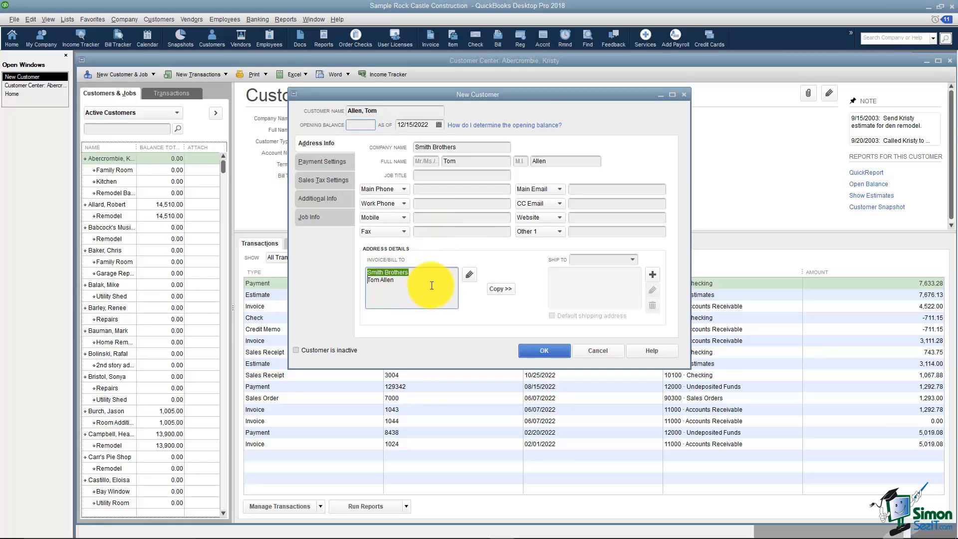
left_click(420, 282)
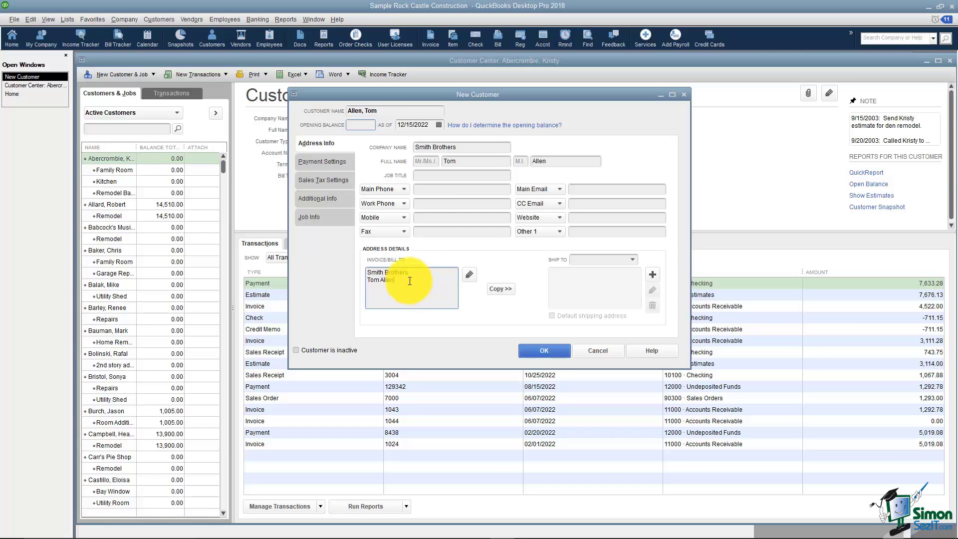
left_click(370, 280)
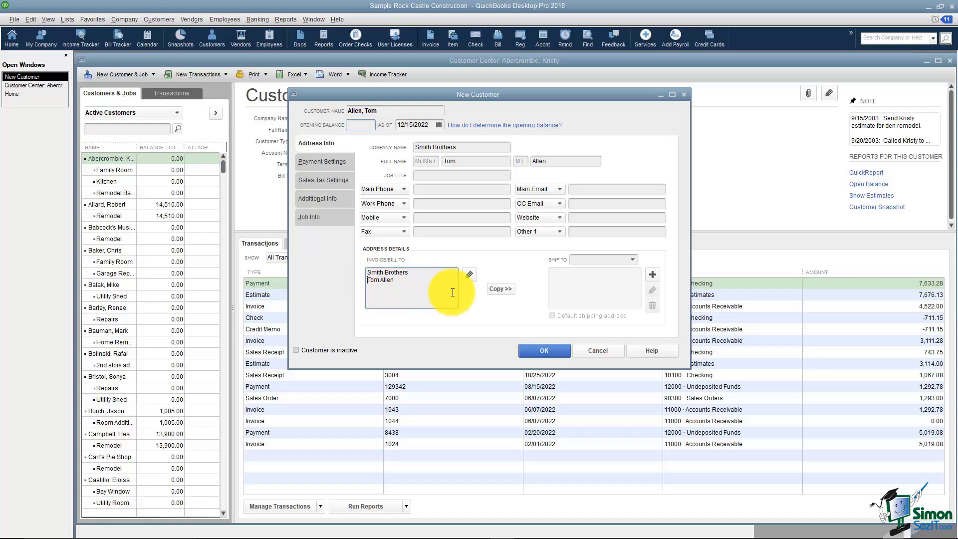
type("Attn:")
left_click(413, 282)
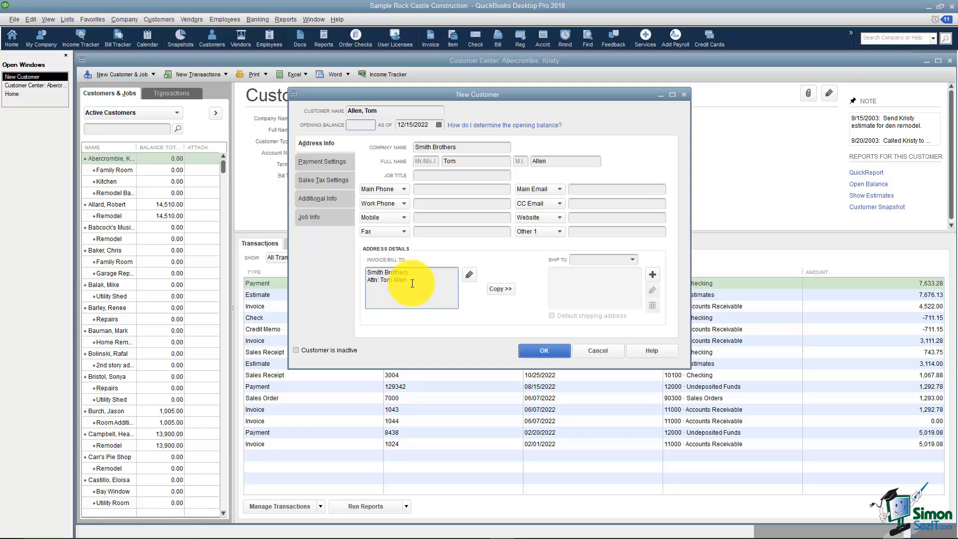
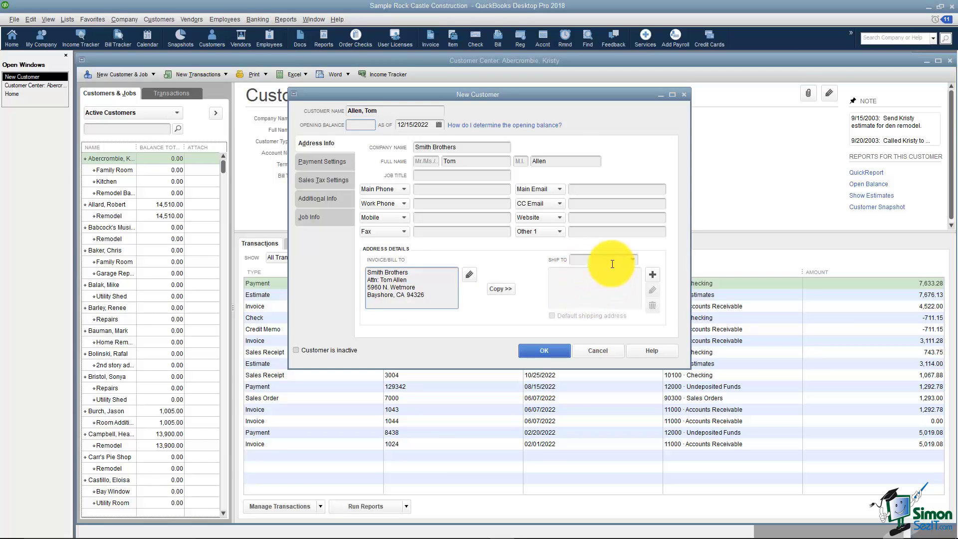
left_click(632, 260)
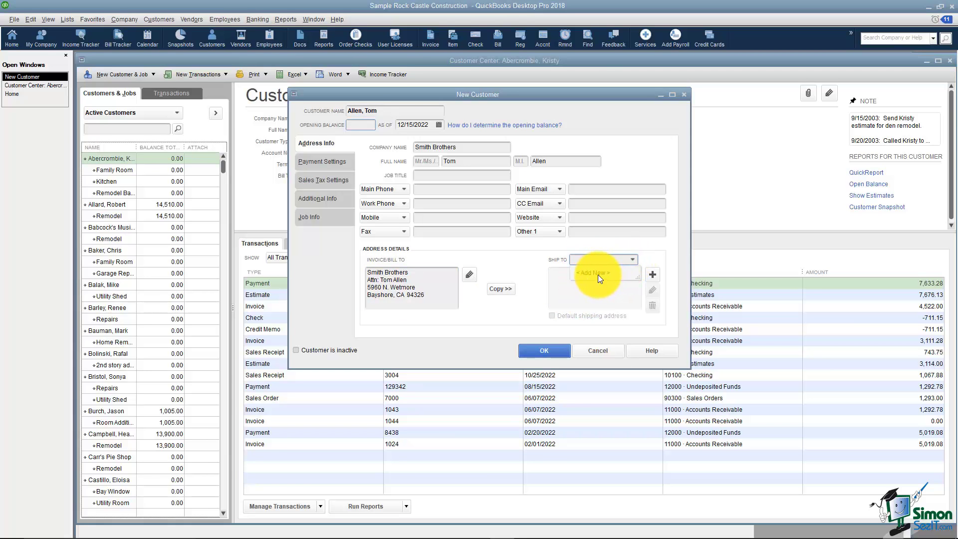
left_click(562, 290)
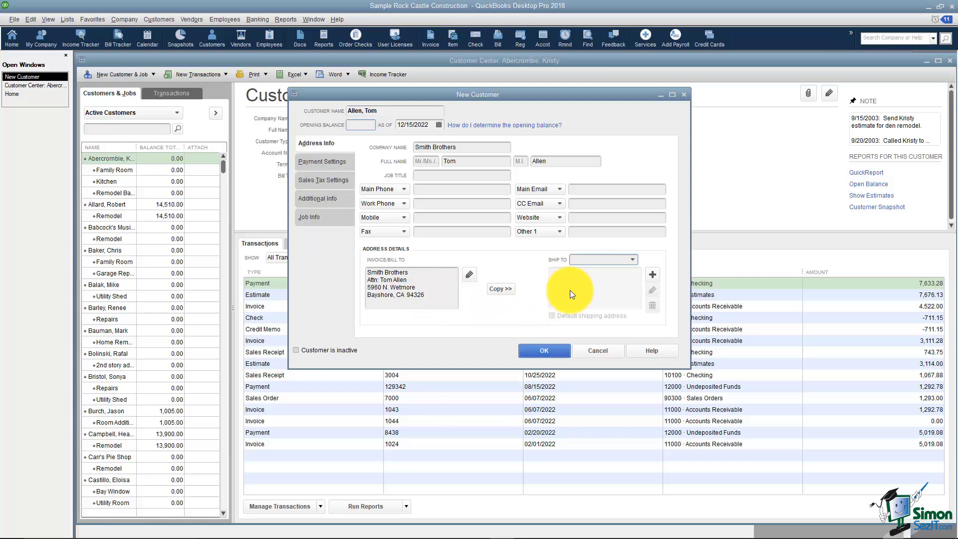
Set payment terms to Net 30, keep E-mail delivery, and leave preferred payment method blank
left_click(334, 162)
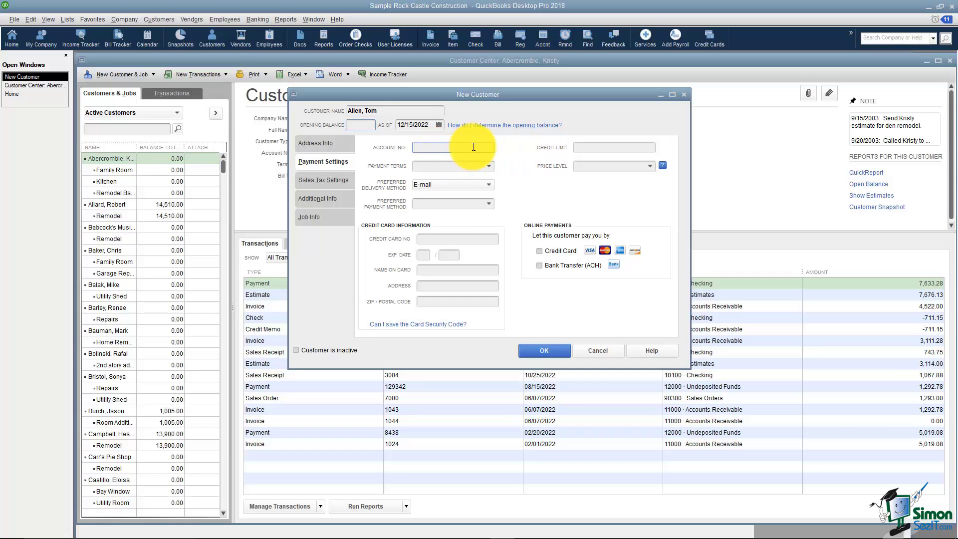
left_click(488, 166)
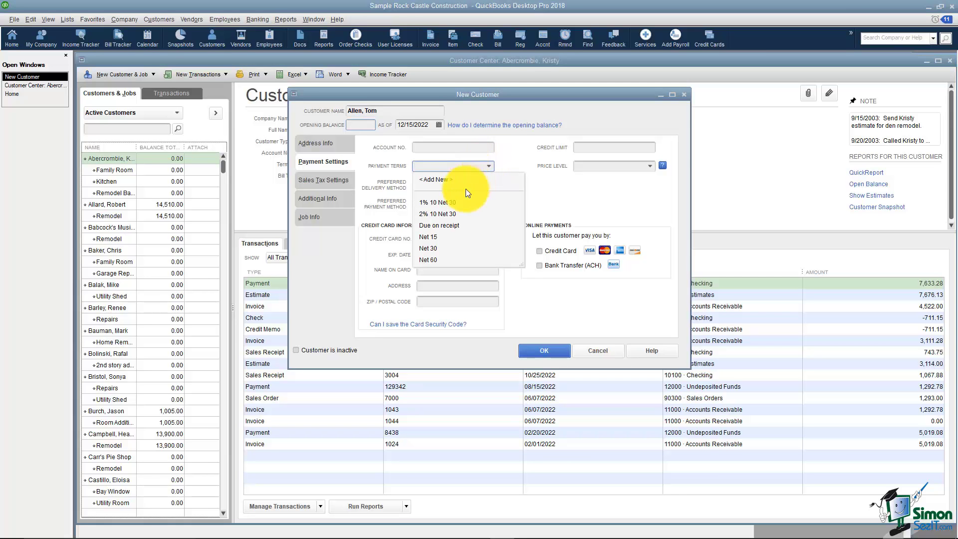
left_click(441, 248)
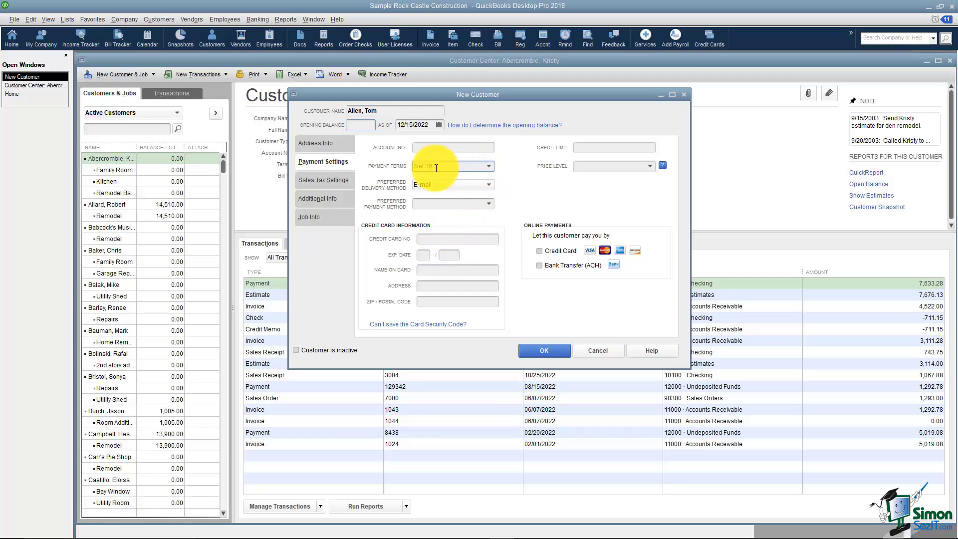
left_click(489, 188)
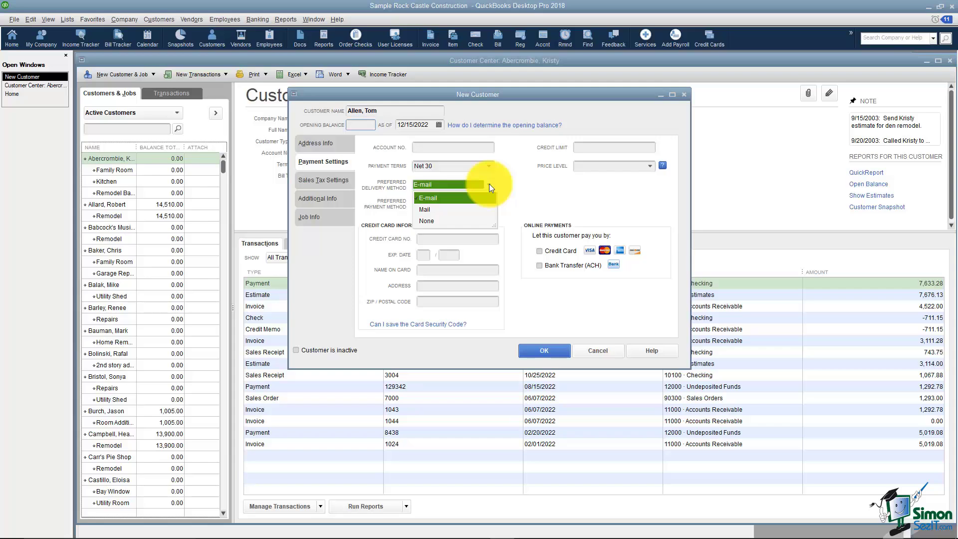
left_click(489, 184)
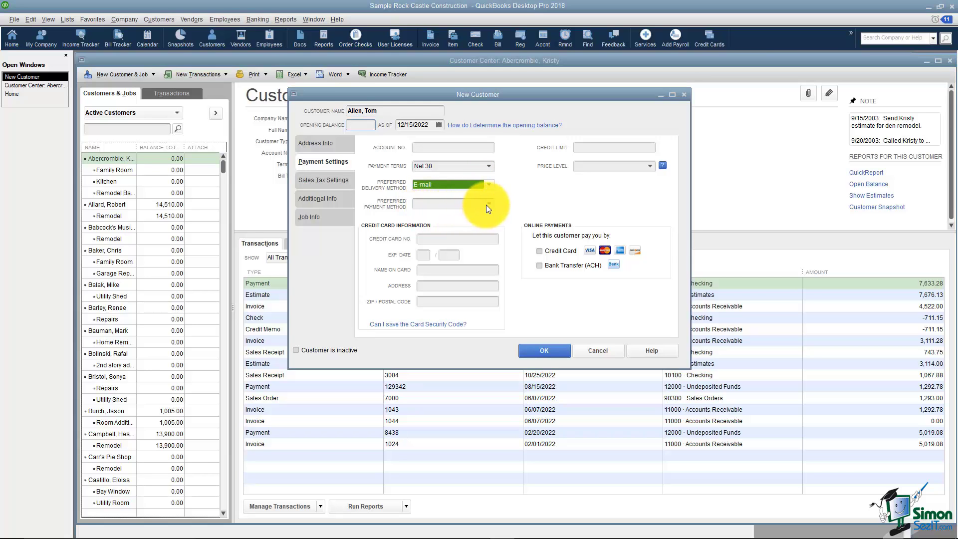
left_click(488, 204)
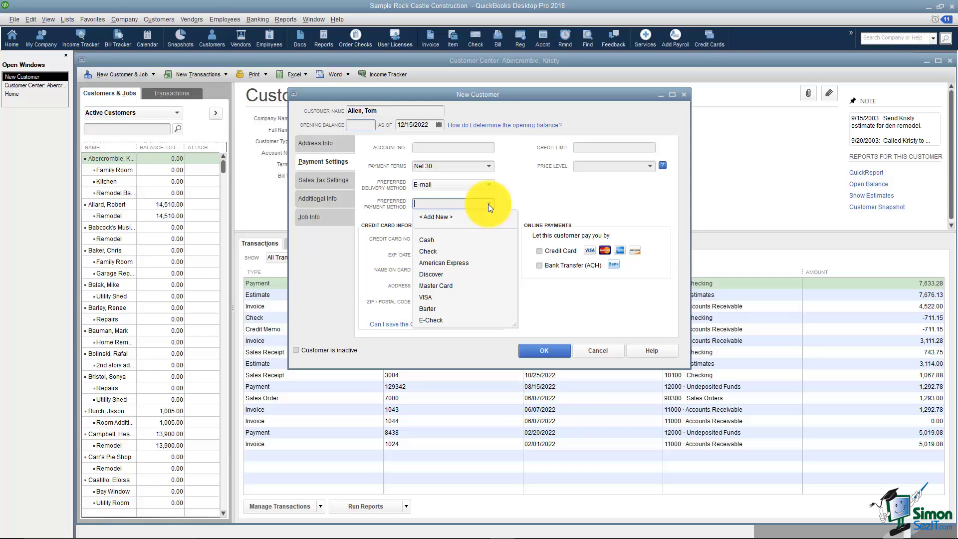
left_click(488, 203)
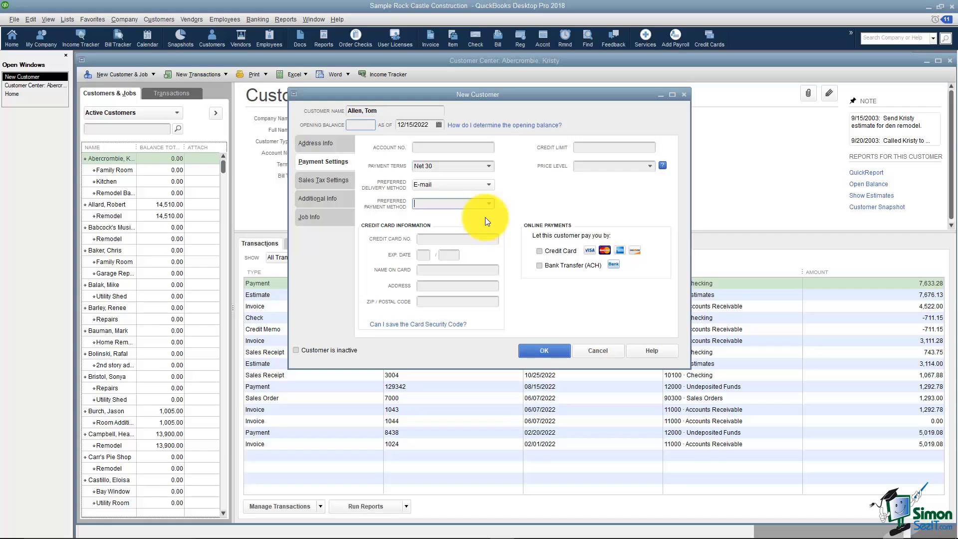
left_click(599, 147)
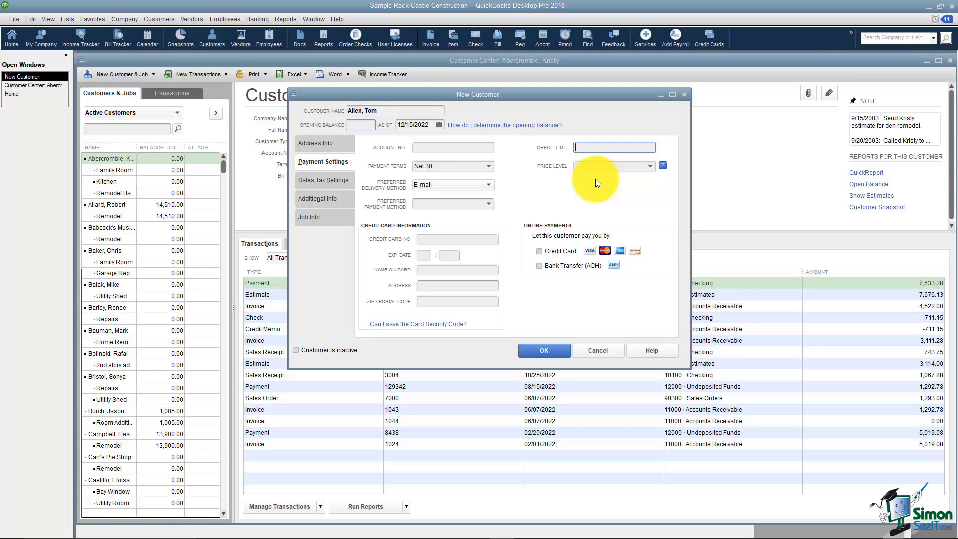
left_click(651, 166)
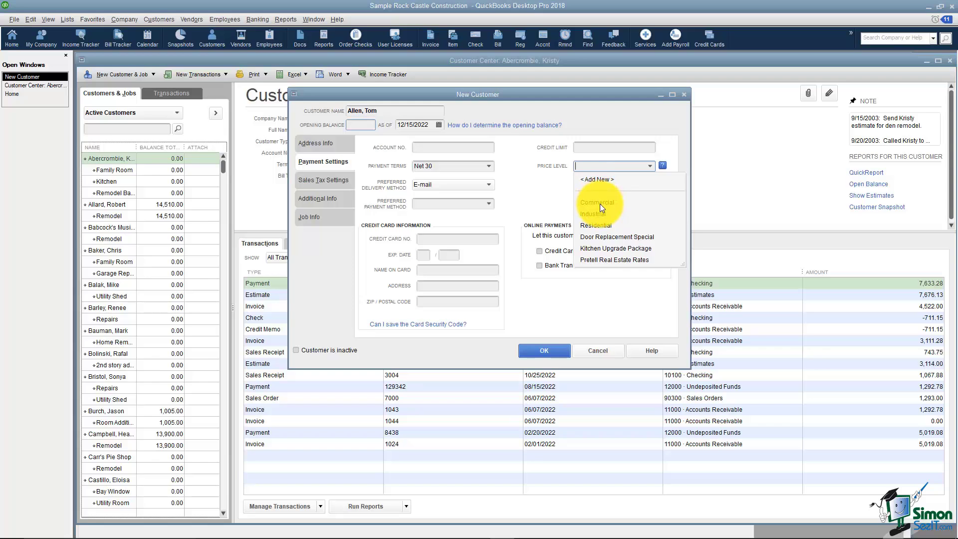
left_click(564, 190)
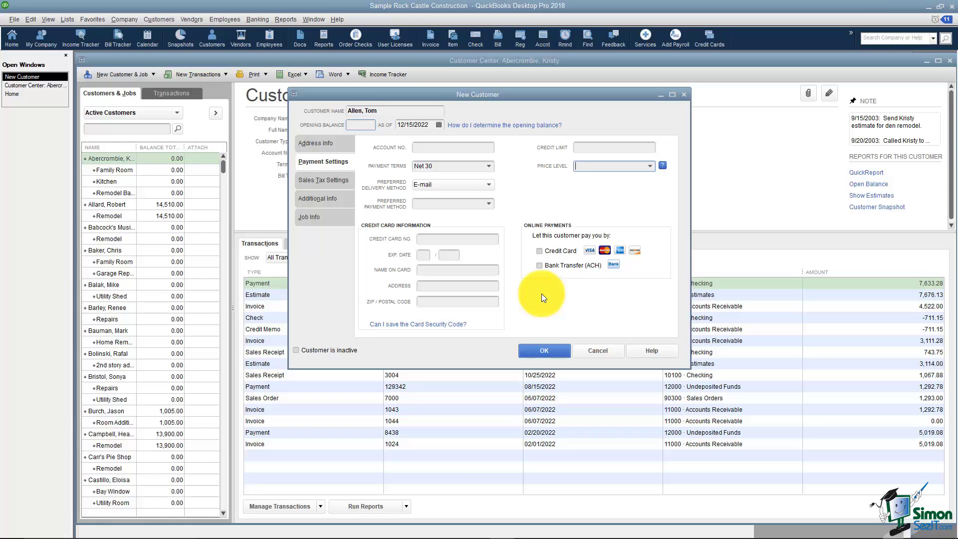
Set the customer's tax code to Tax and tax item to San Tomas
left_click(324, 179)
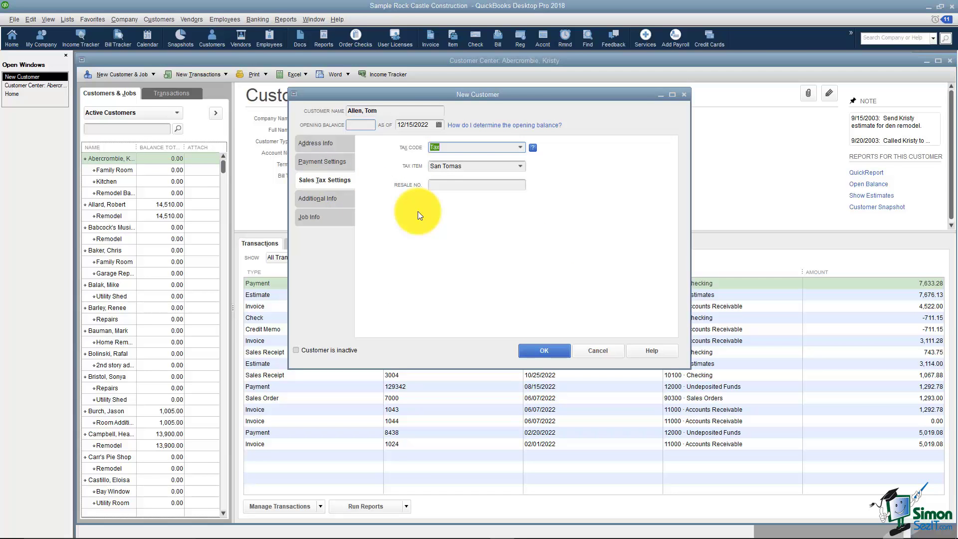
left_click(521, 147)
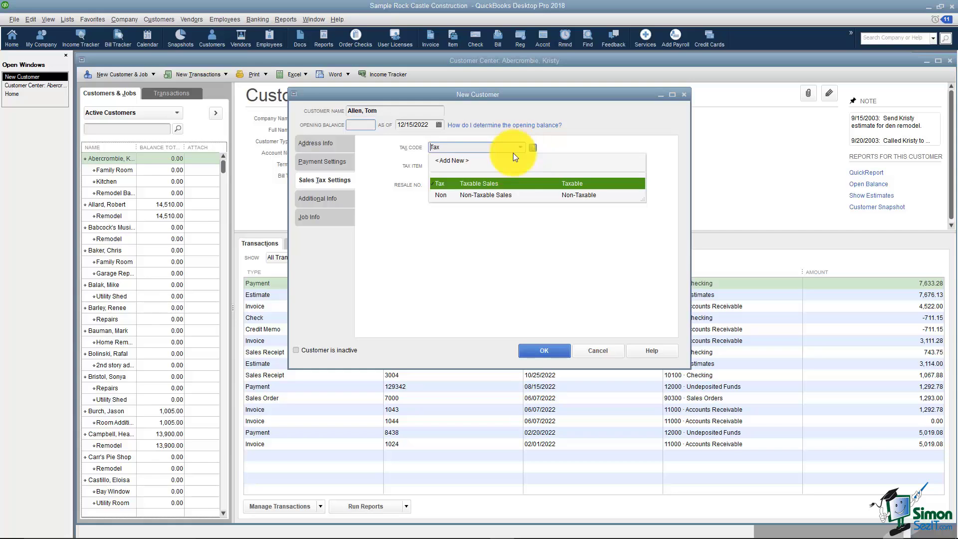
left_click(394, 173)
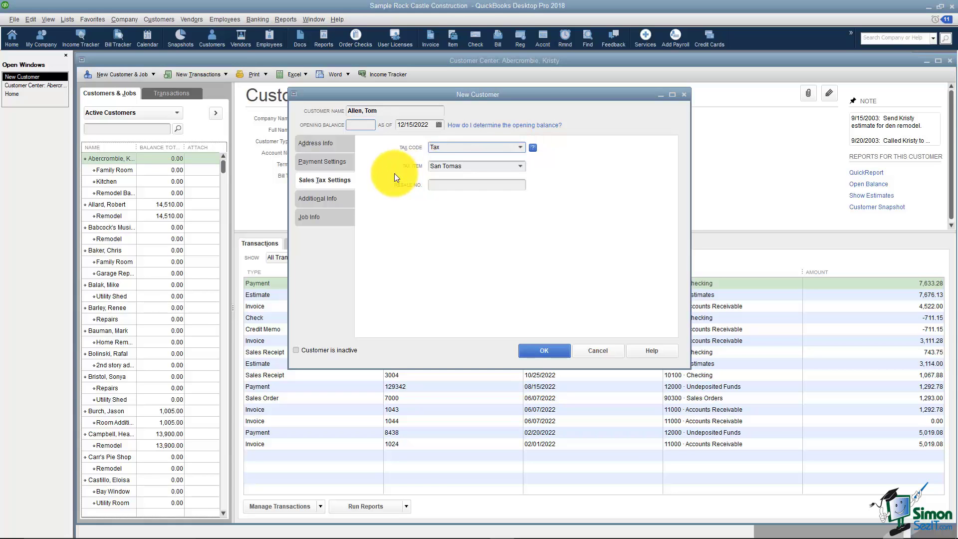
left_click(520, 167)
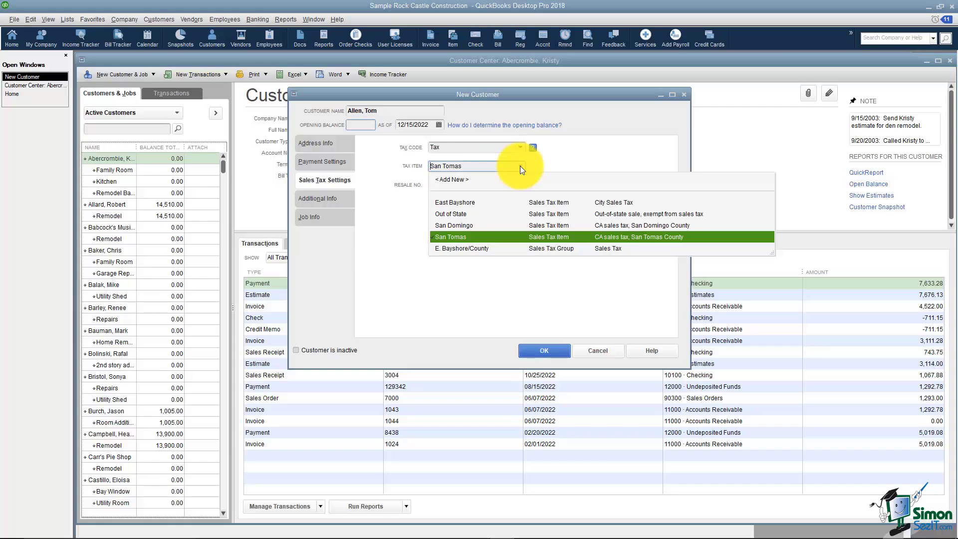
left_click(520, 165)
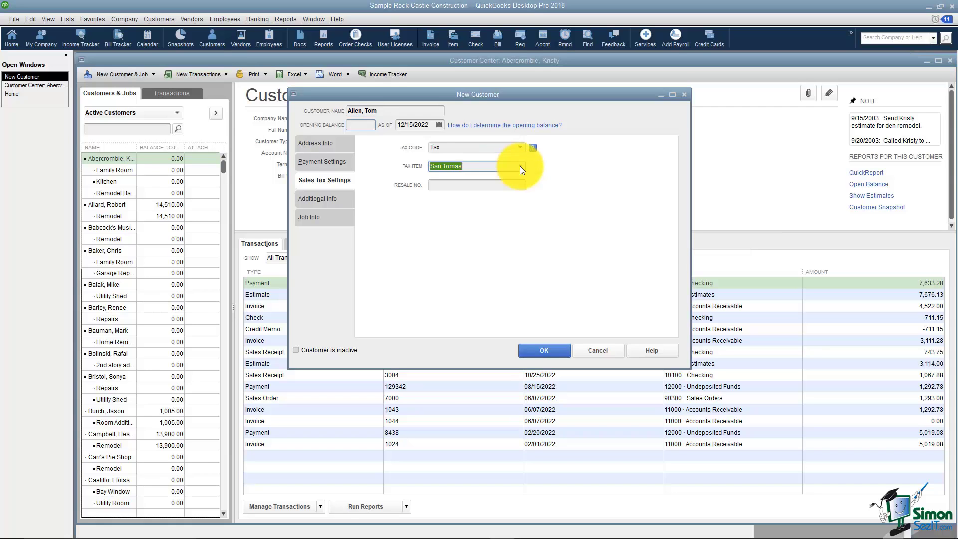
left_click(470, 184)
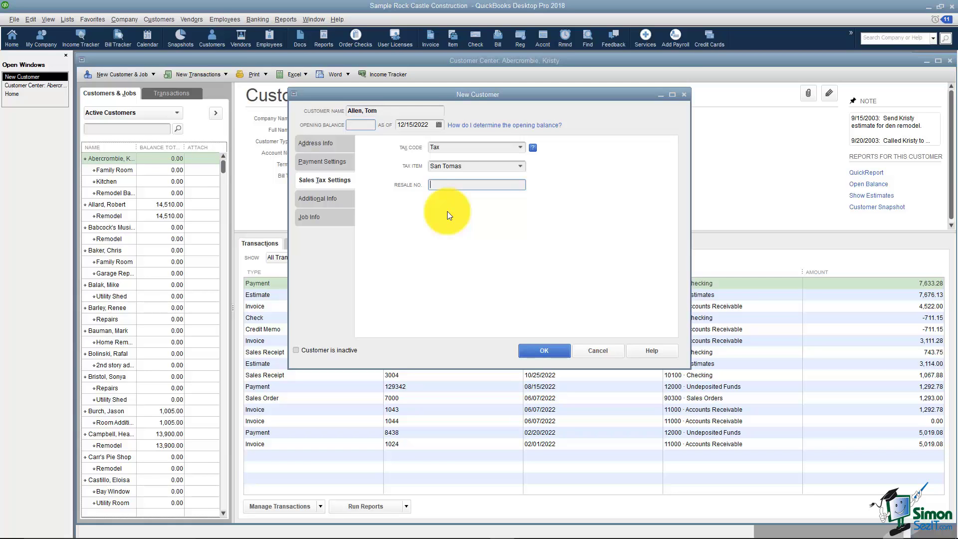
Leave Customer Type and Rep blank on the Additional Info page
left_click(329, 202)
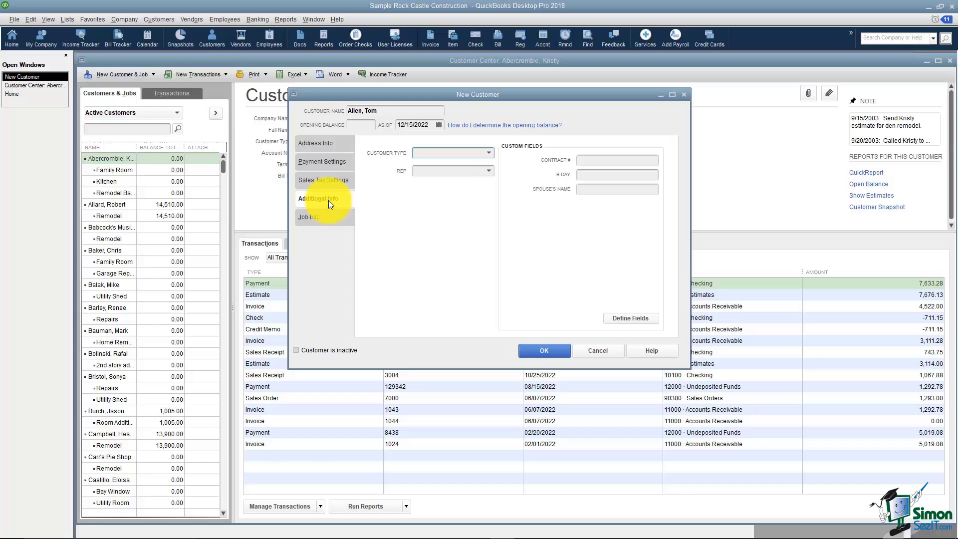
left_click(488, 155)
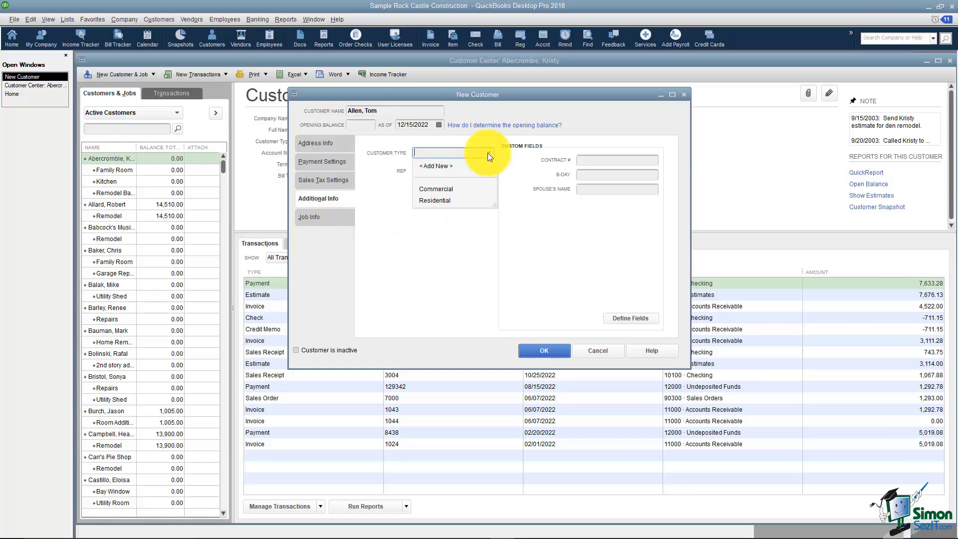
left_click(488, 155)
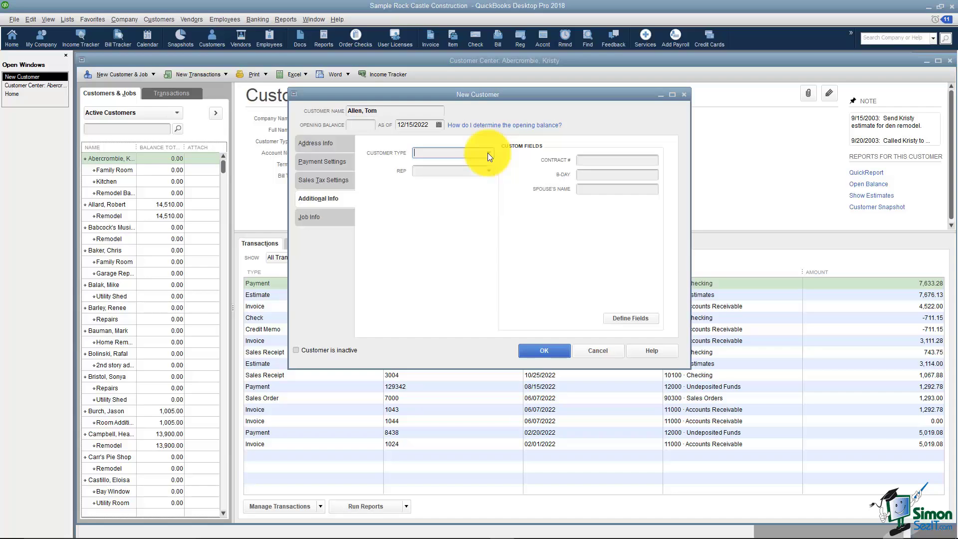
left_click(488, 170)
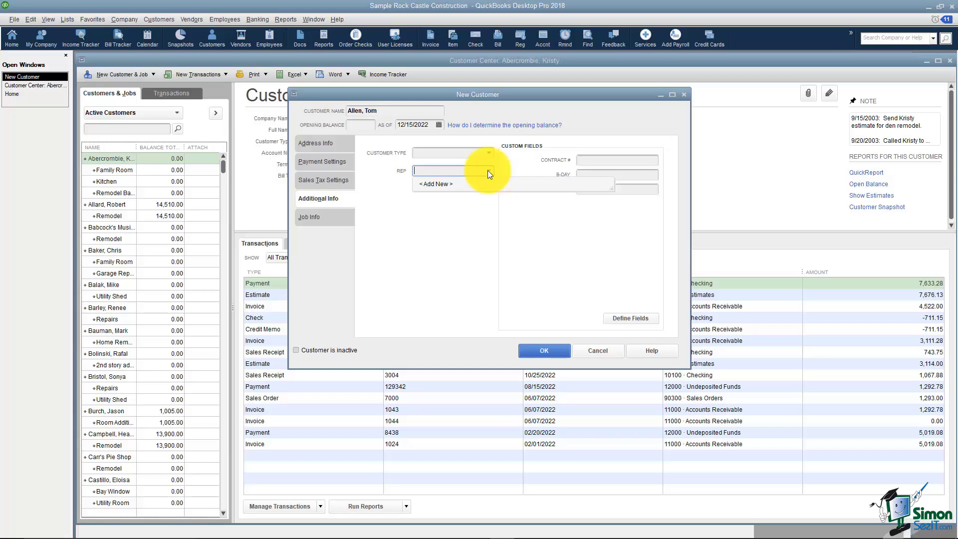
left_click(487, 171)
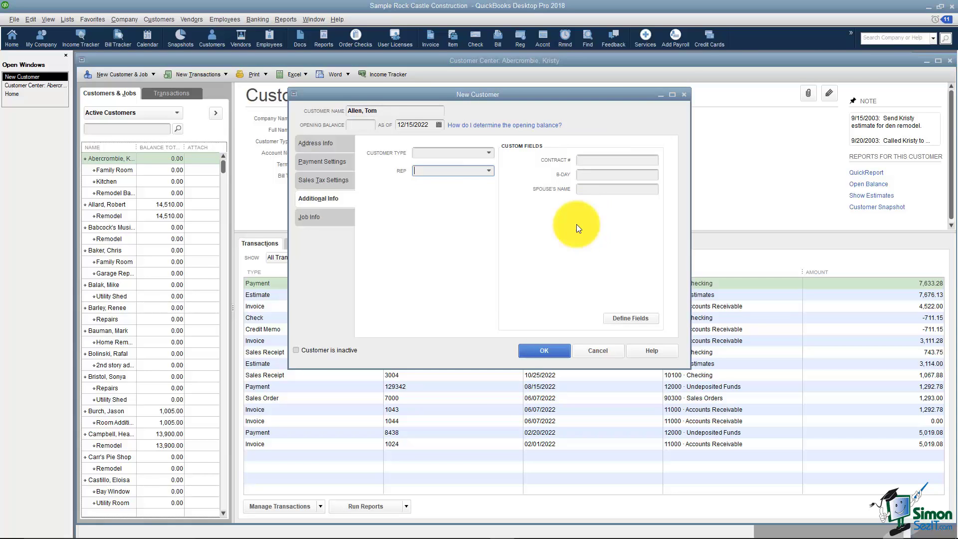
Open the Define Fields setup, try a new customer field row, then cancel without saving
left_click(625, 319)
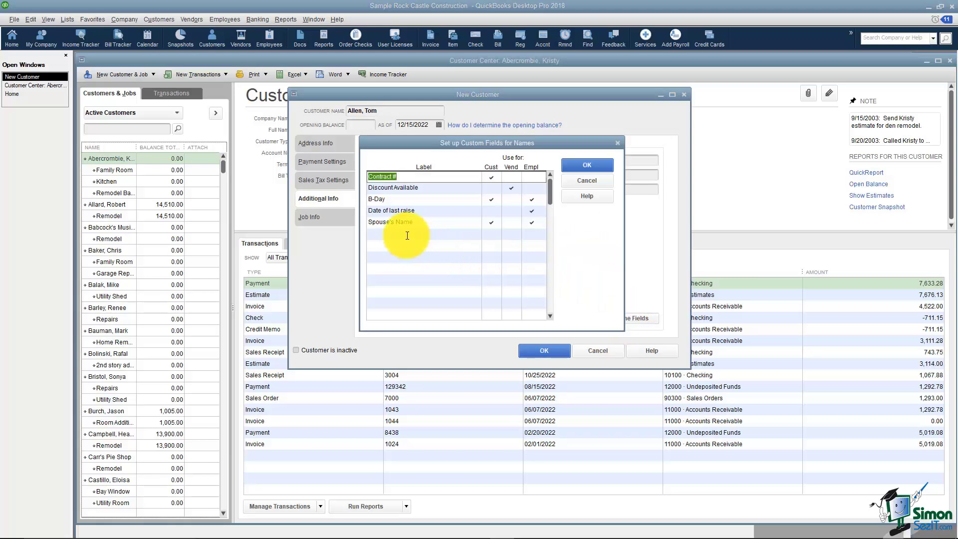
left_click(388, 234)
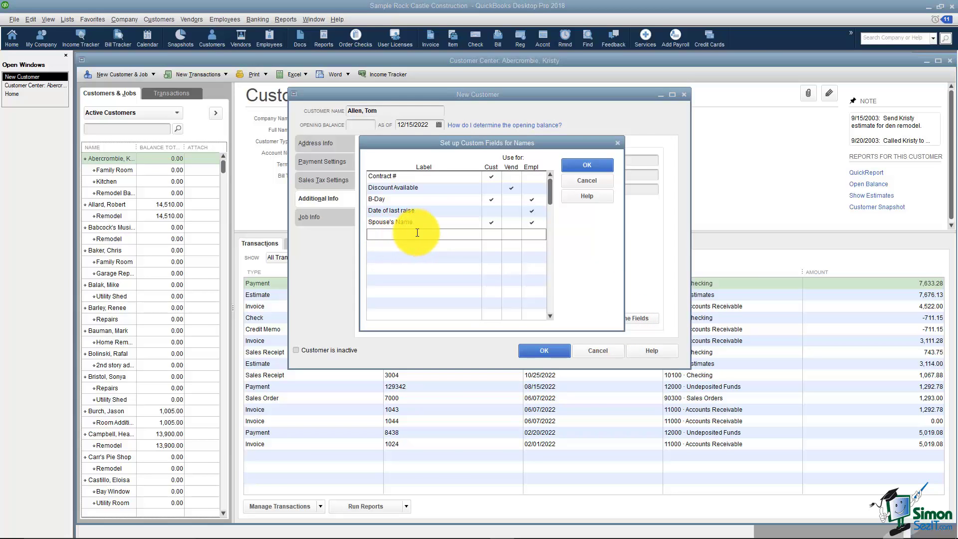
left_click(491, 236)
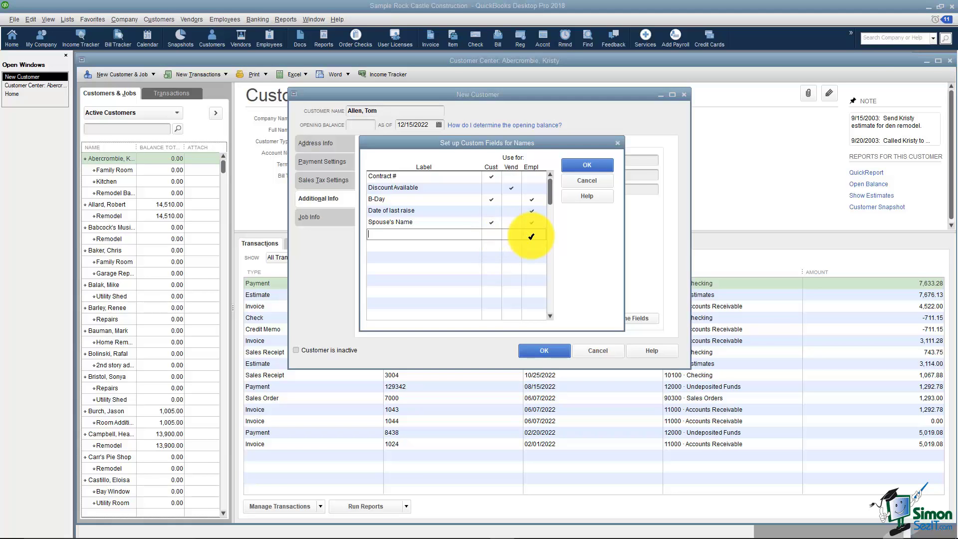
left_click(591, 181)
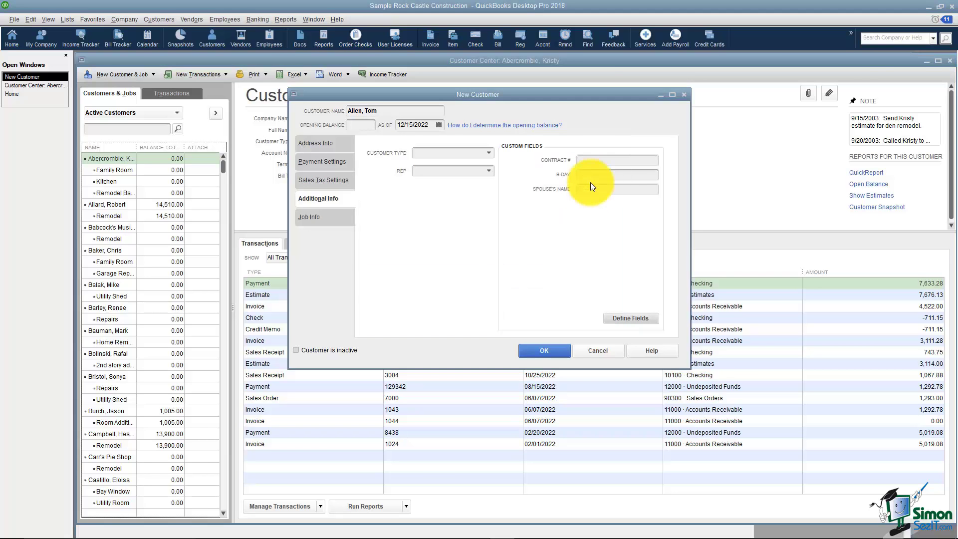
Leave Job Type blank and Job Status at None, then save the Smith Brothers customer
left_click(317, 218)
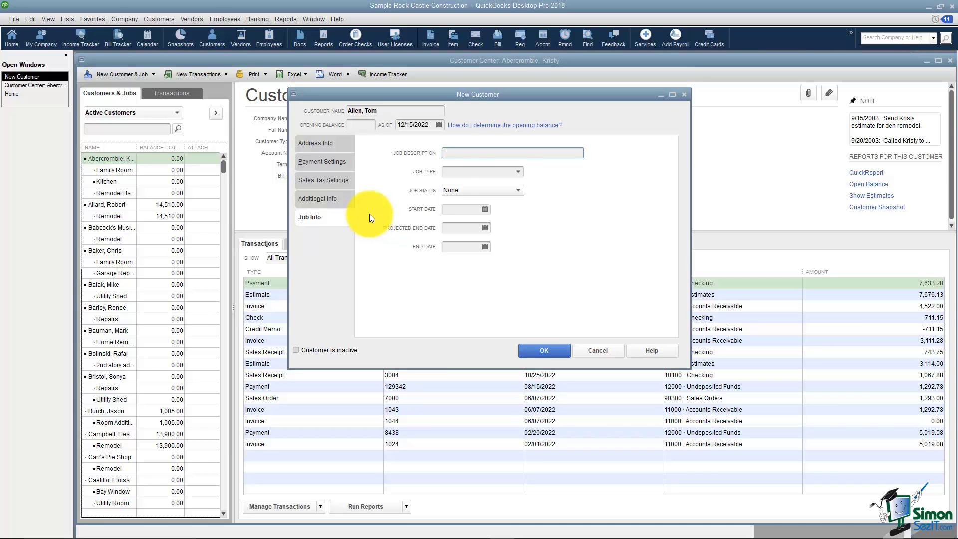
left_click(517, 172)
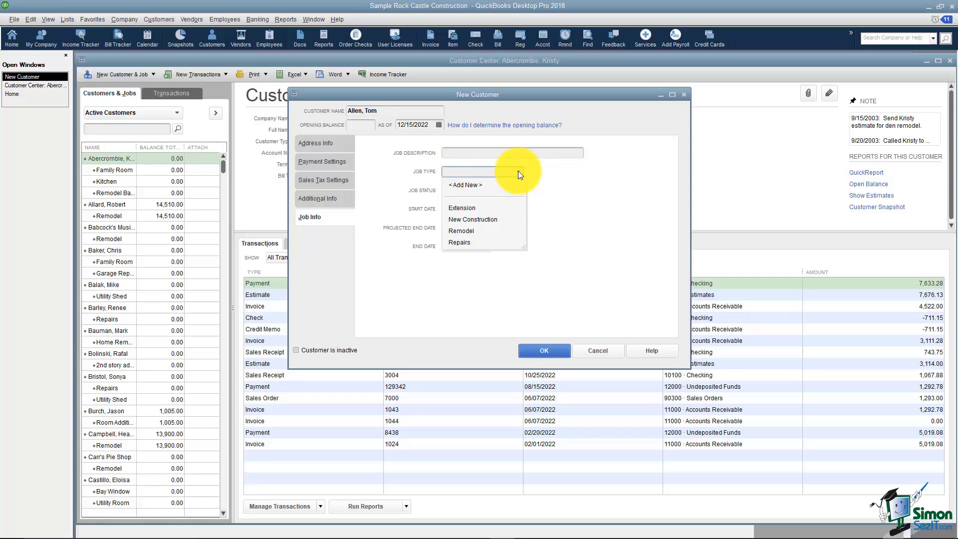
left_click(518, 170)
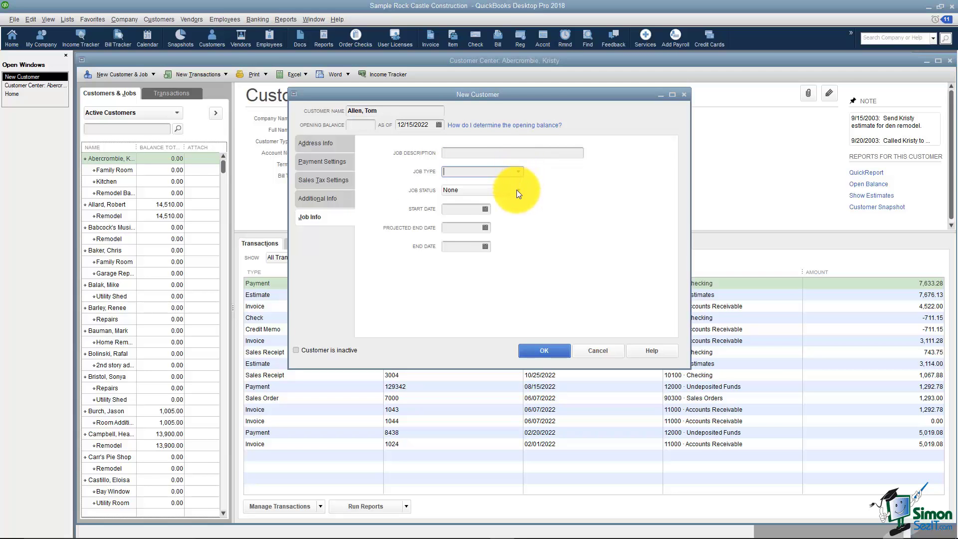
left_click(517, 189)
left_click(516, 192)
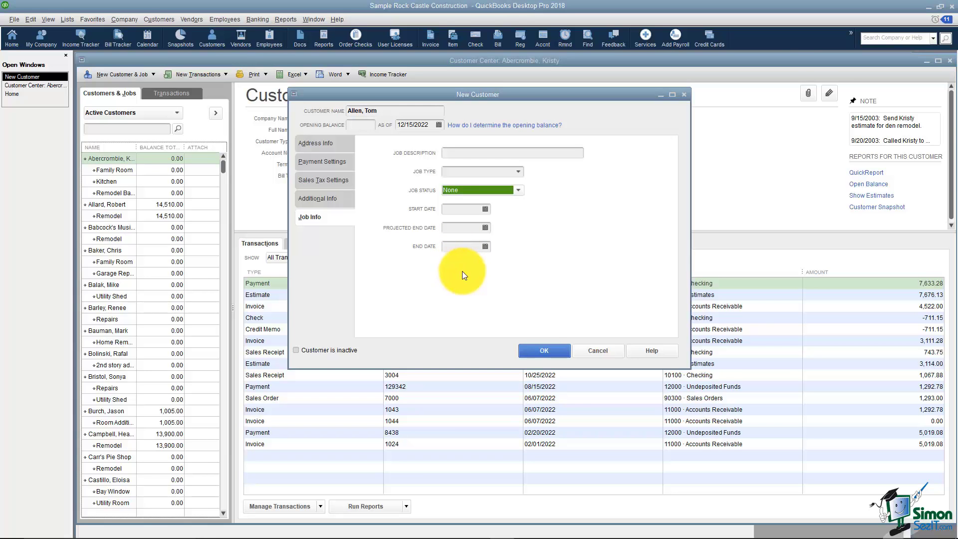
left_click(541, 348)
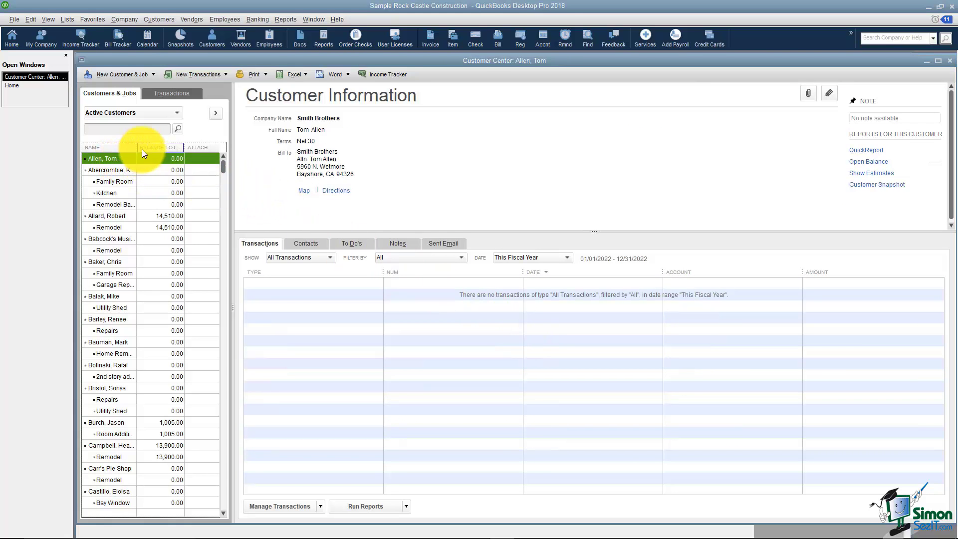
Widen the NAME column and sort the customer list by name ascending
left_click_drag(139, 147, 152, 147)
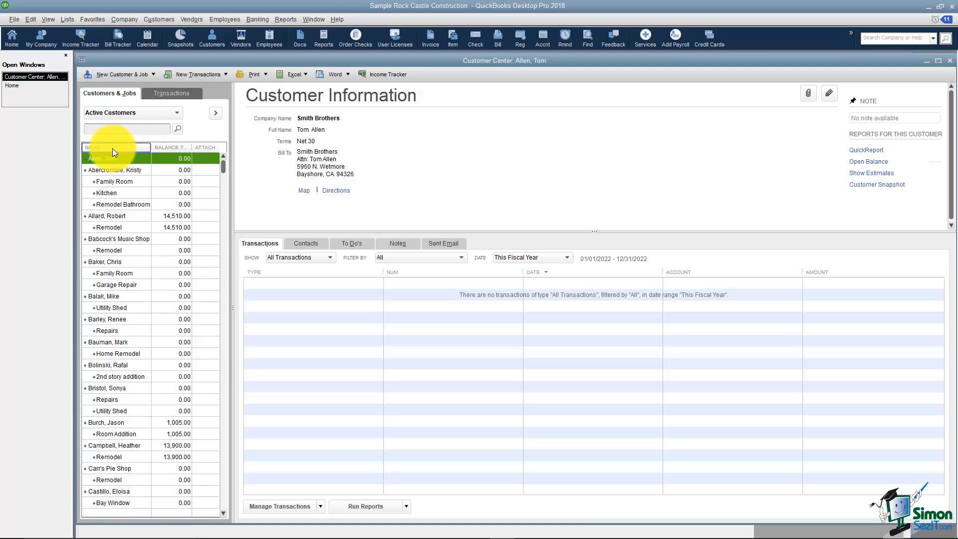
left_click(108, 148)
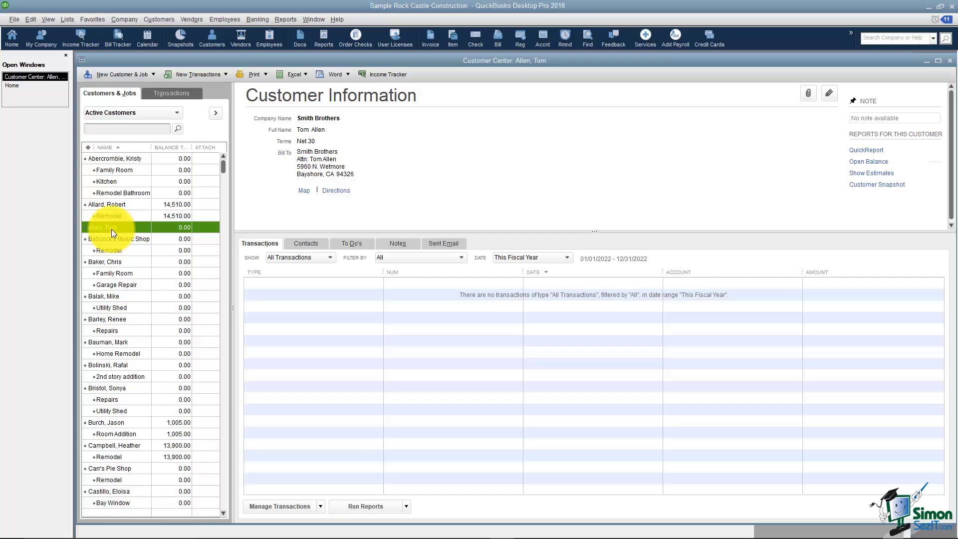
Add a job named Kitchen Remodel under Smith Brothers and save it
left_click(152, 74)
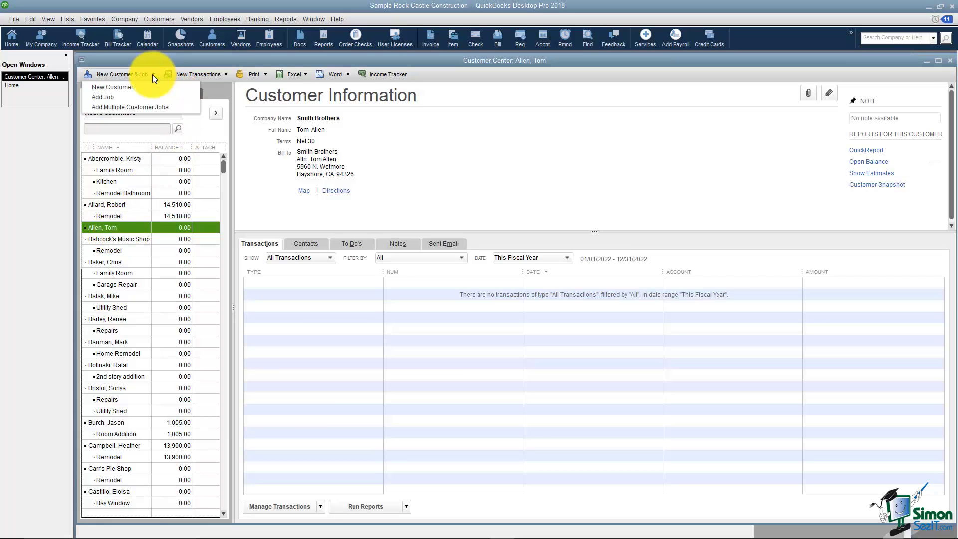
left_click(112, 98)
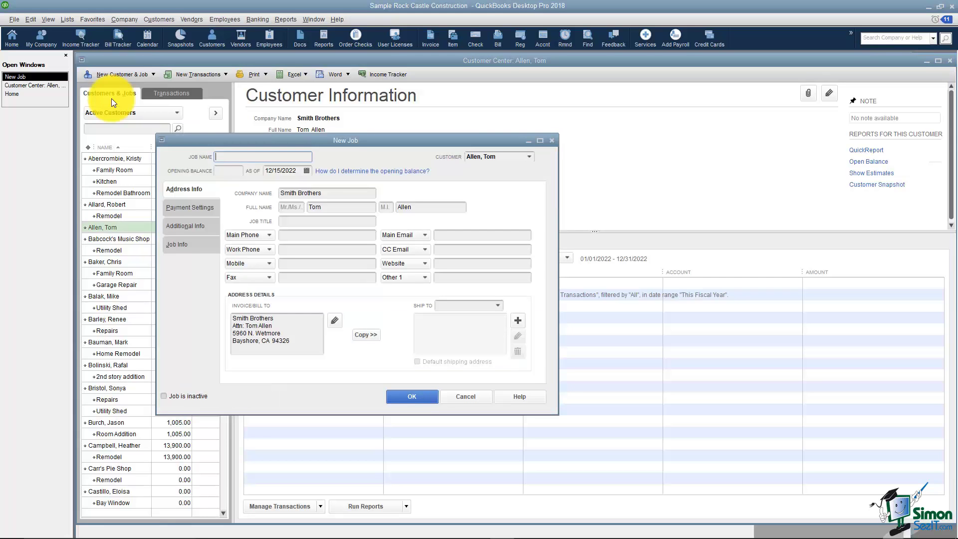
type("Kitchen Remodel")
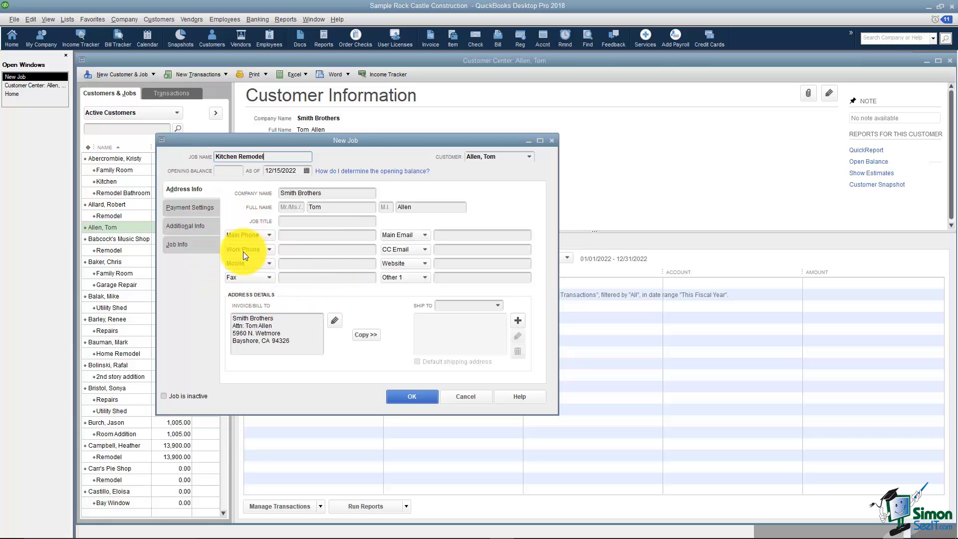
left_click(403, 397)
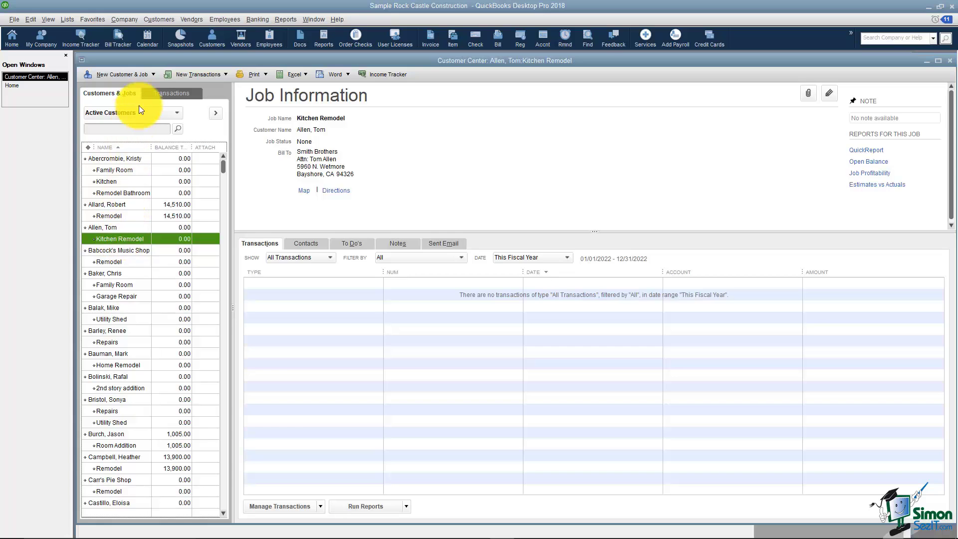
left_click(152, 74)
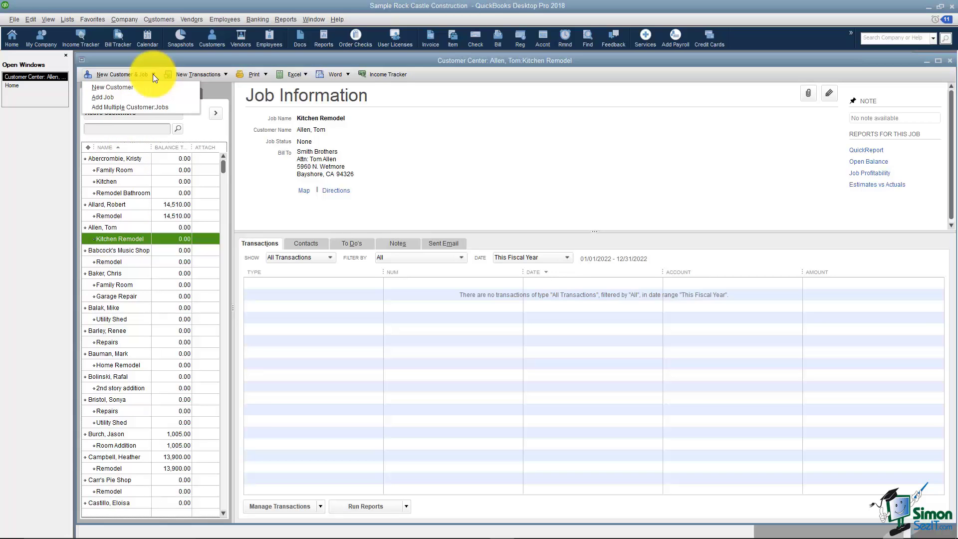
left_click(148, 107)
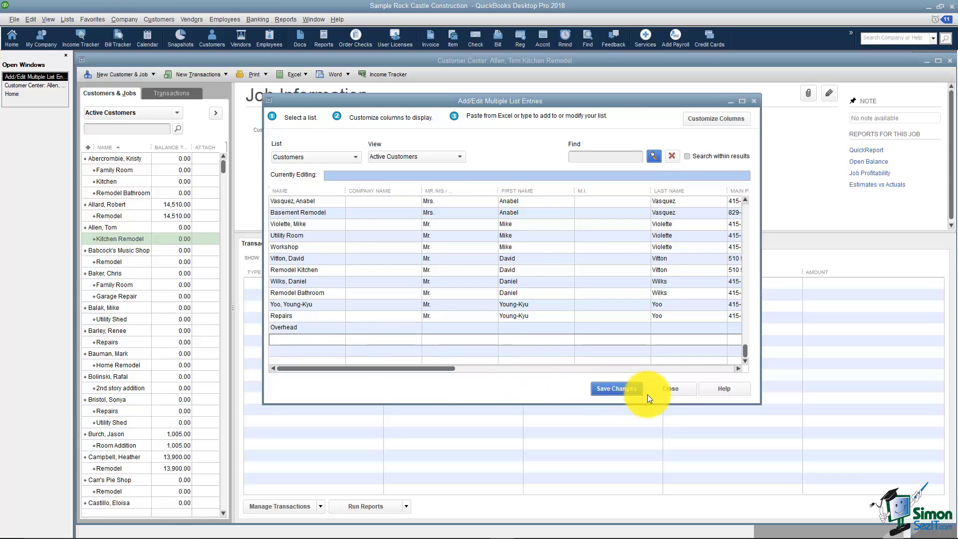
left_click(660, 391)
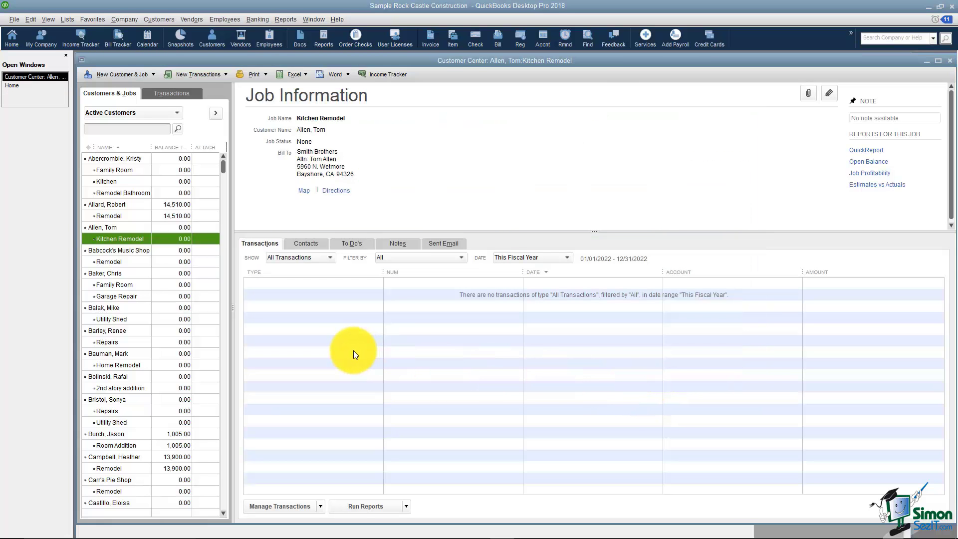